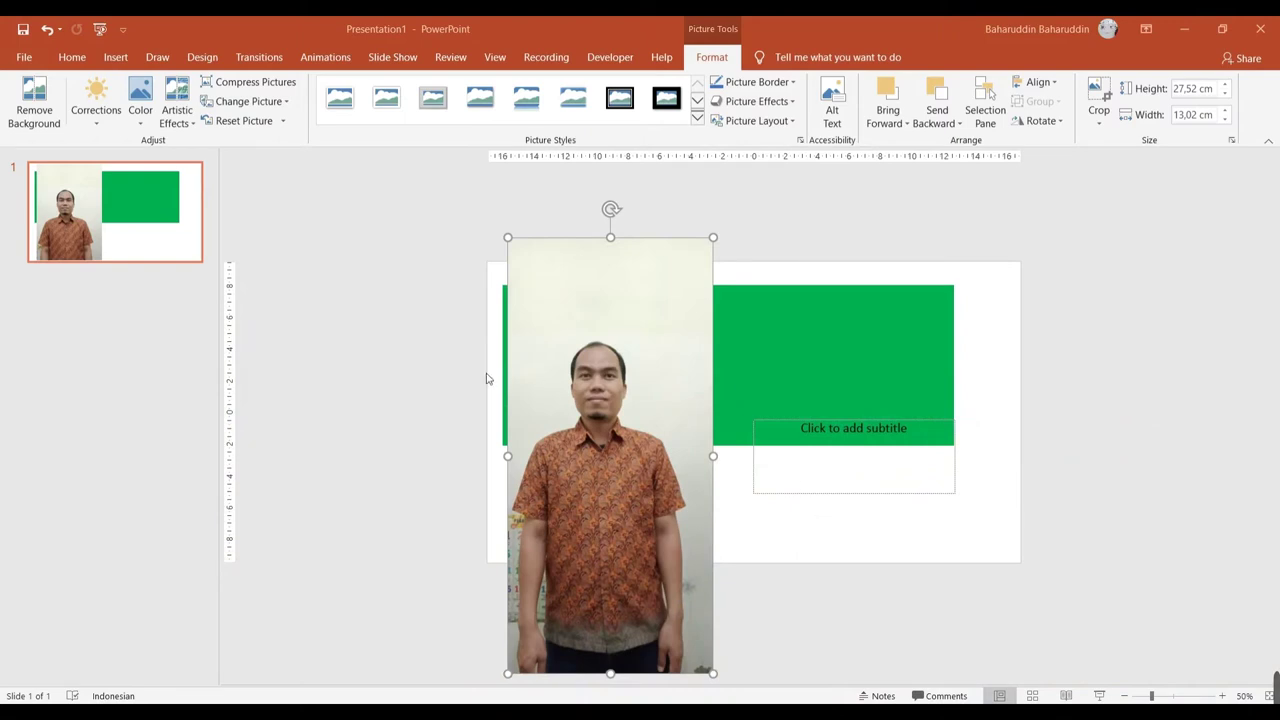
Step: Reselect the 27.52 × 13.02 cm portrait photo overlapping the green banner
click(774, 534)
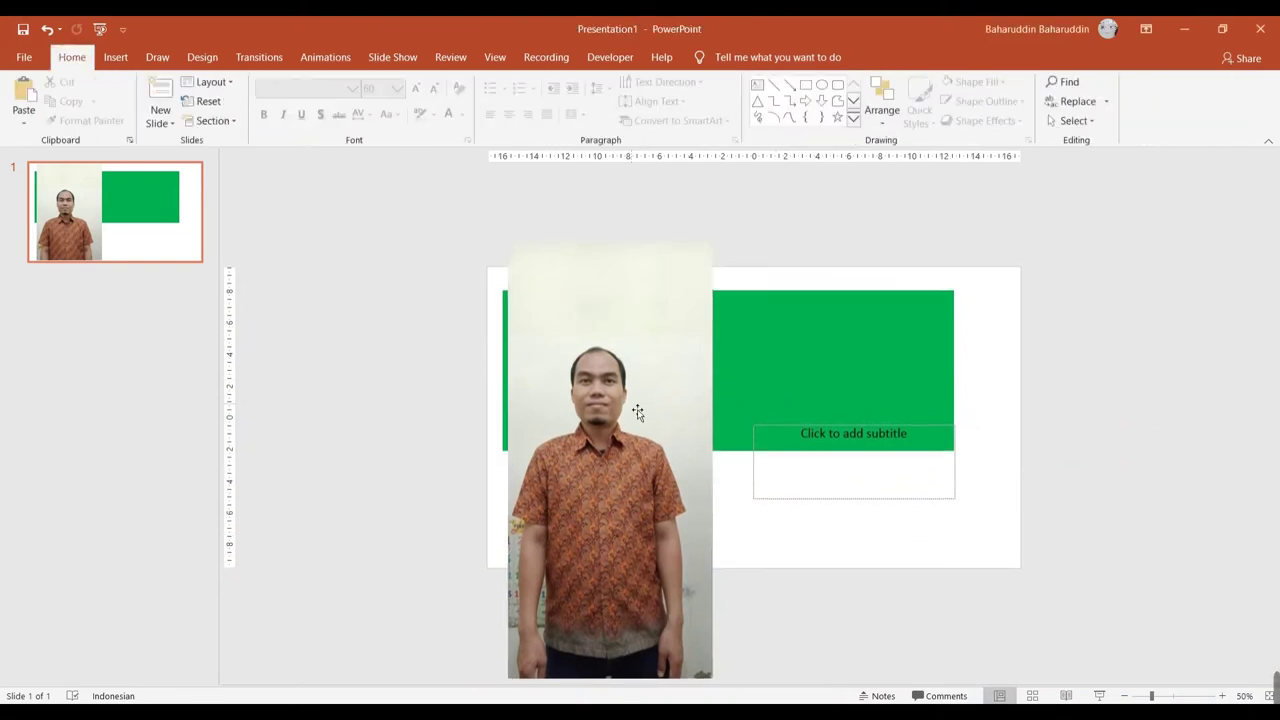
click(634, 412)
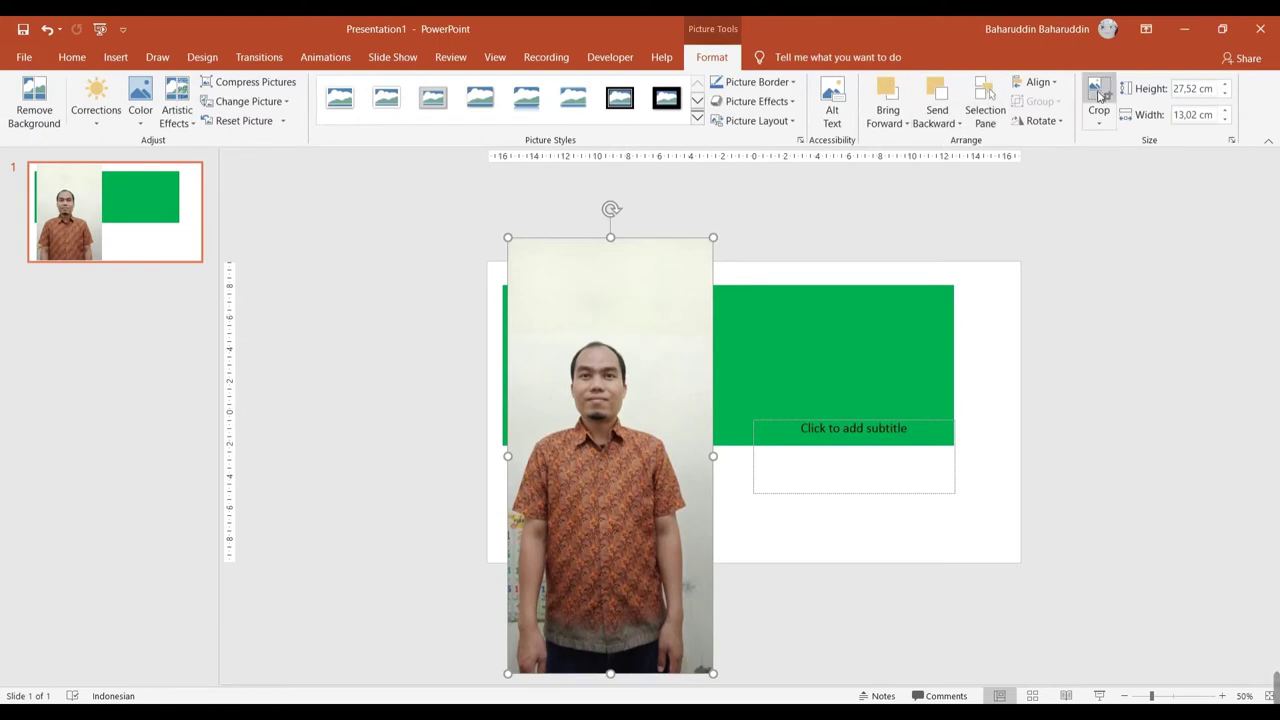
Step: Crop the portrait's bottom to waist height and trim its top, leaving a 14.31 × 13.02 cm shot
click(1084, 104)
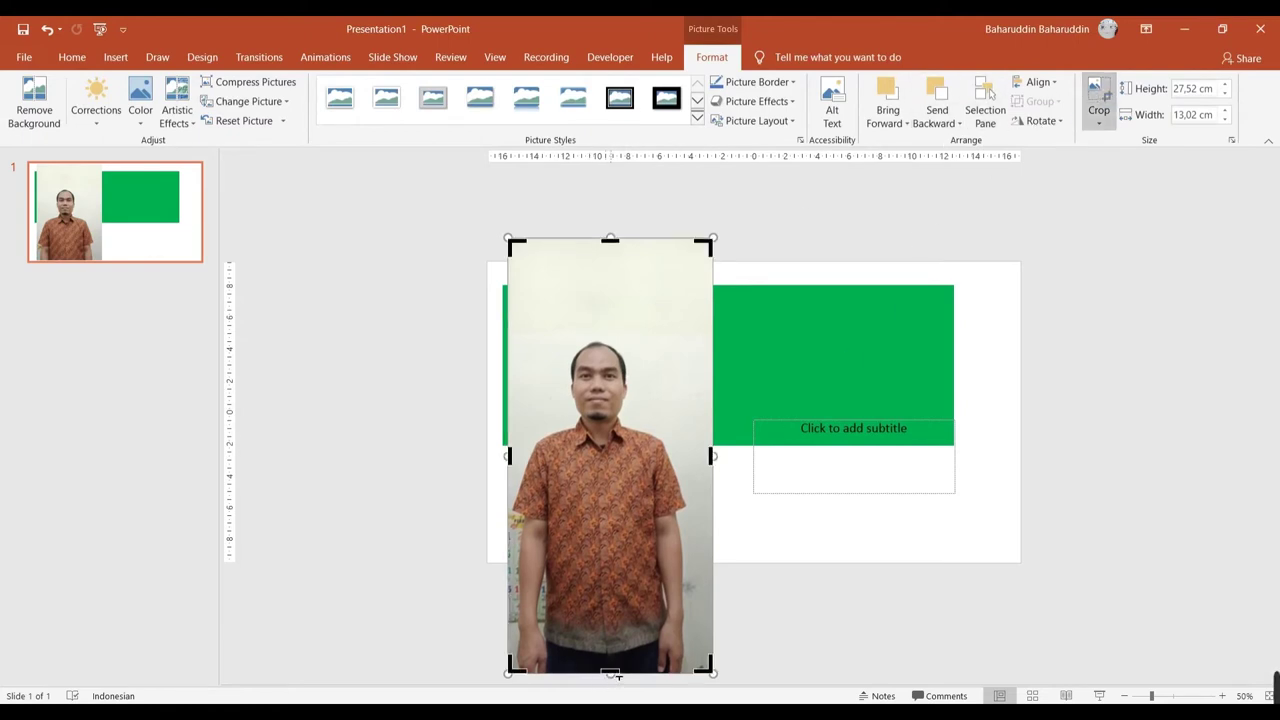
drag(612, 672, 619, 541)
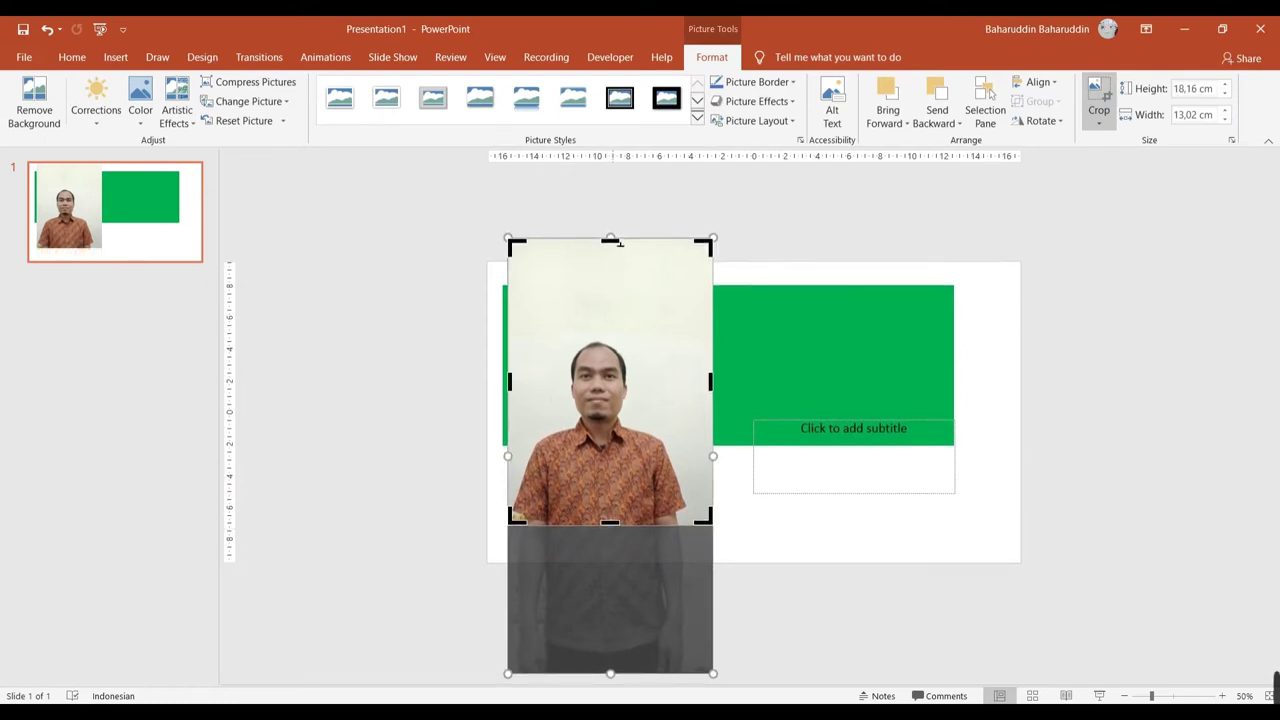
drag(620, 250, 620, 312)
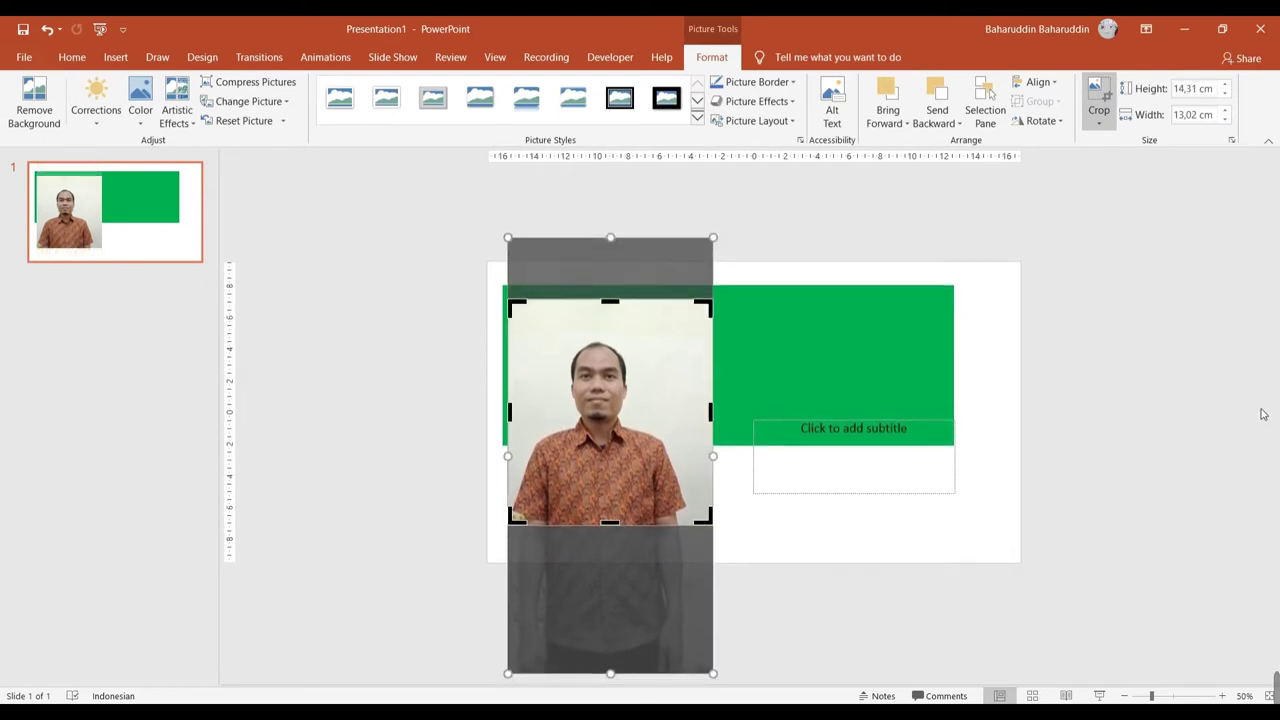
click(1217, 396)
click(707, 370)
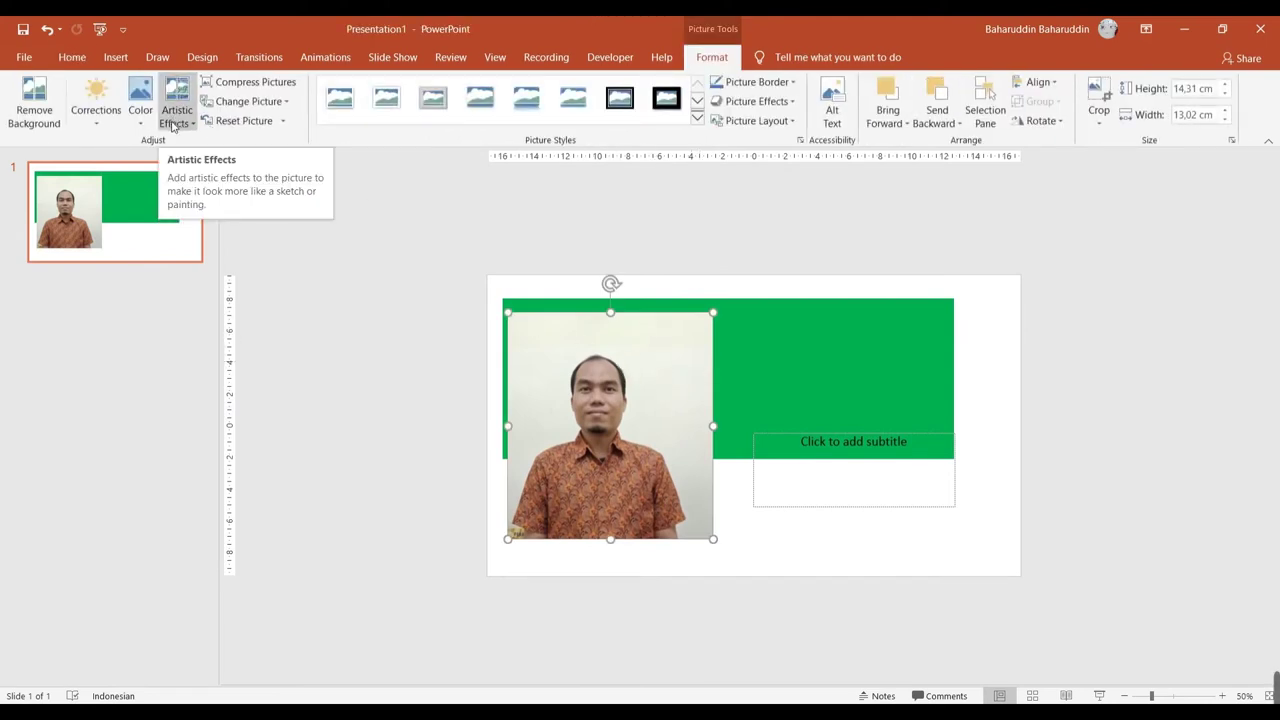
click(140, 110)
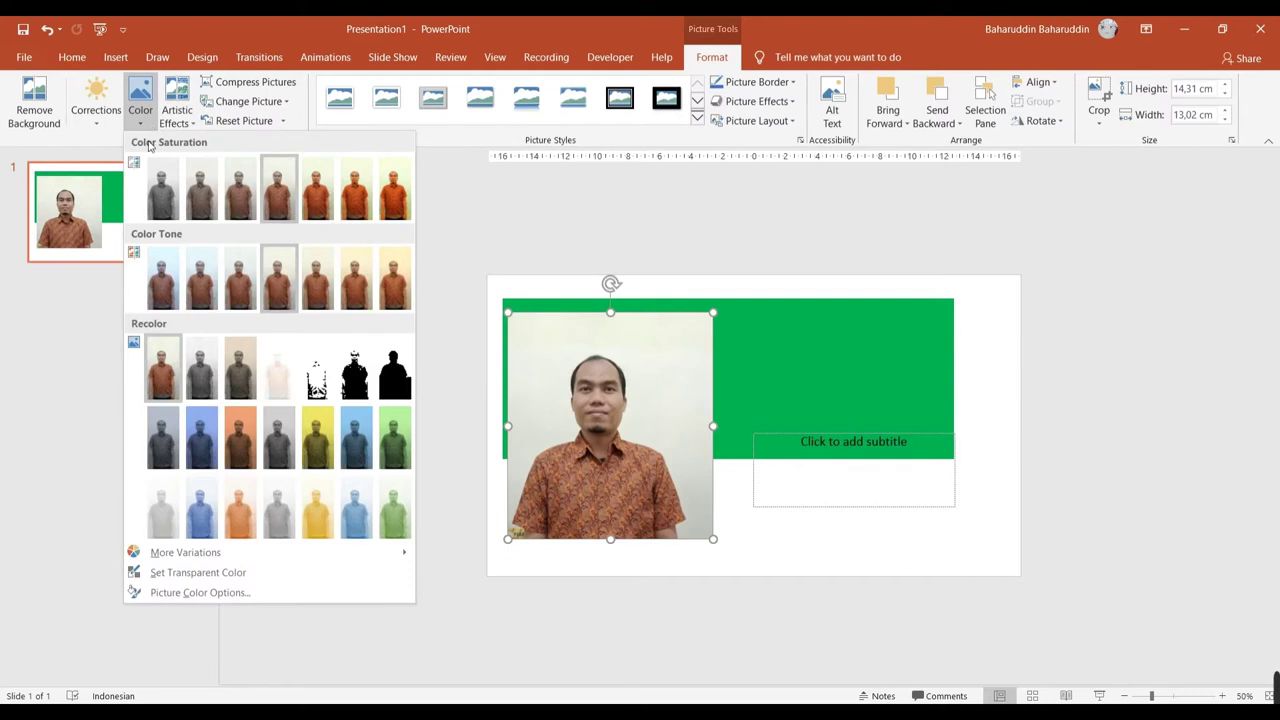
click(198, 574)
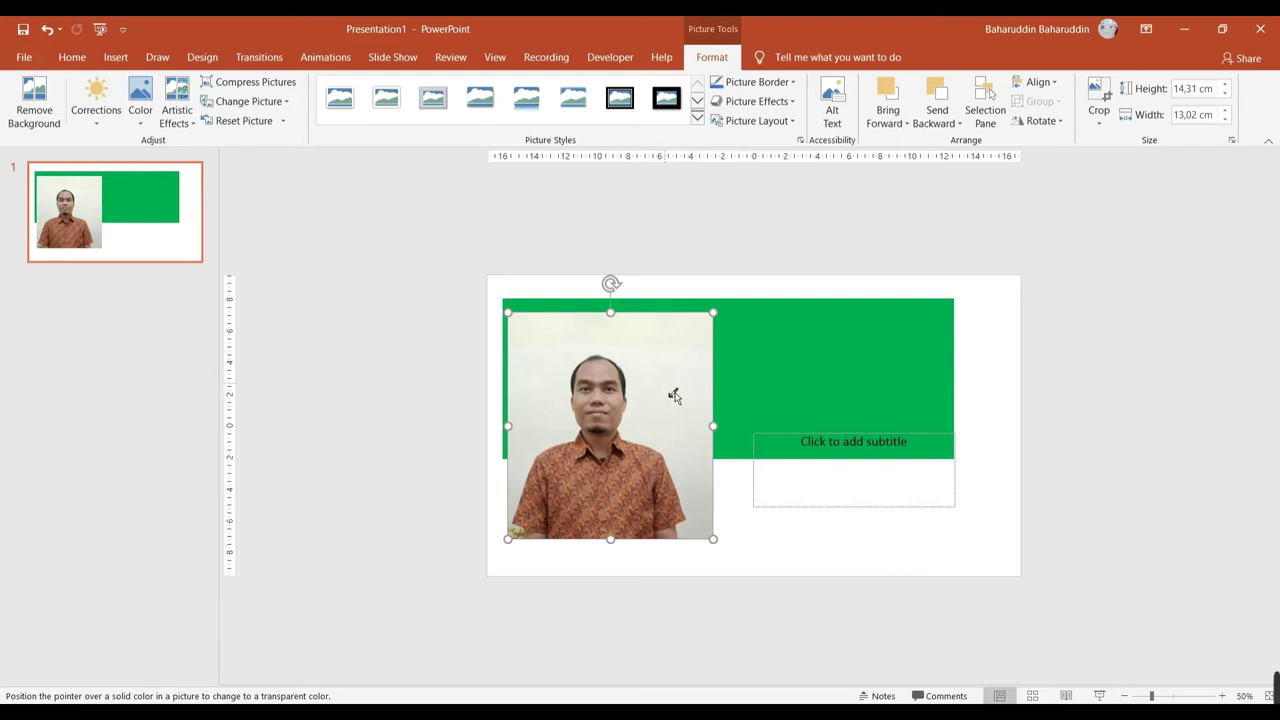
click(670, 394)
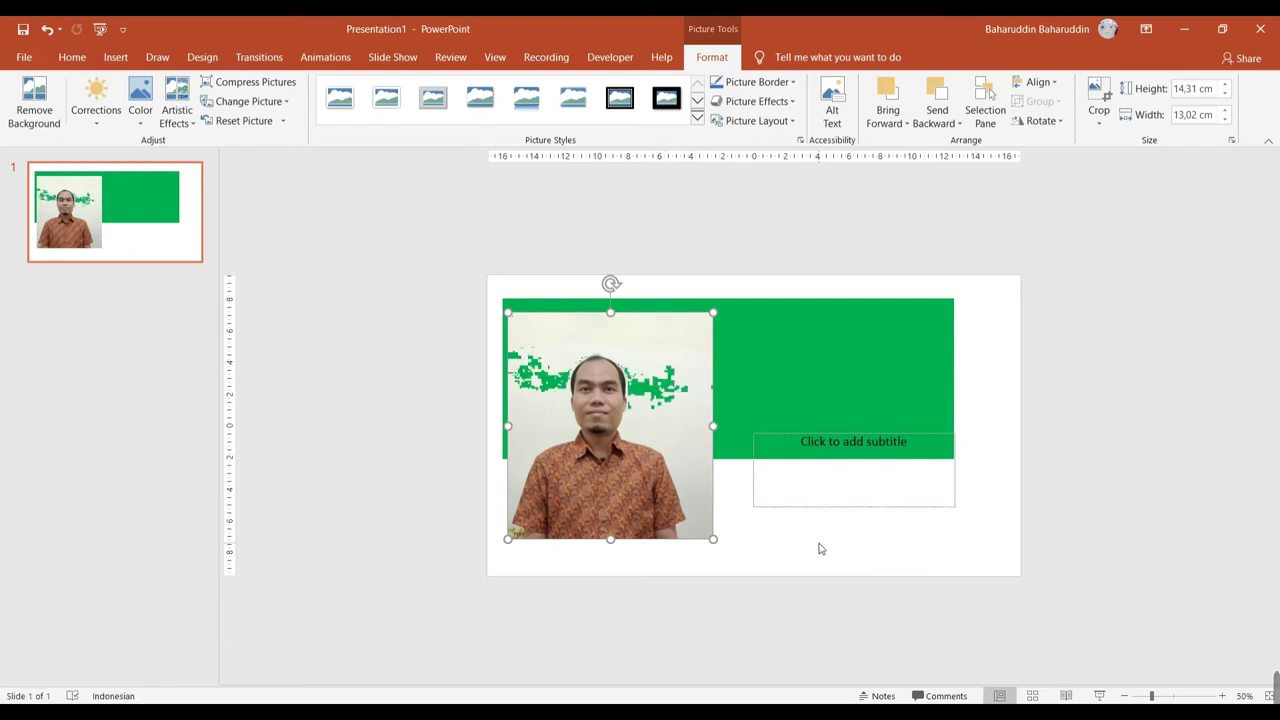
key(ctrl+z)
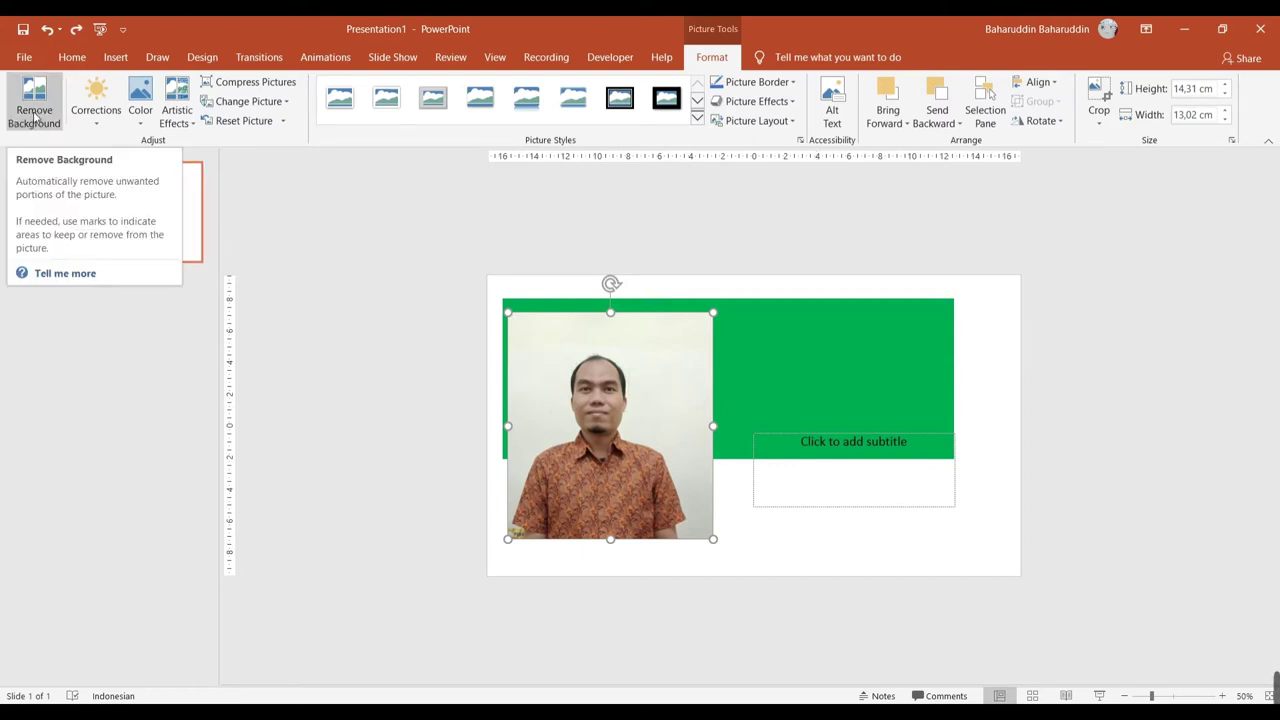
Step: Remove the photo's light background, marking the lower shirt strips as areas to keep
click(35, 118)
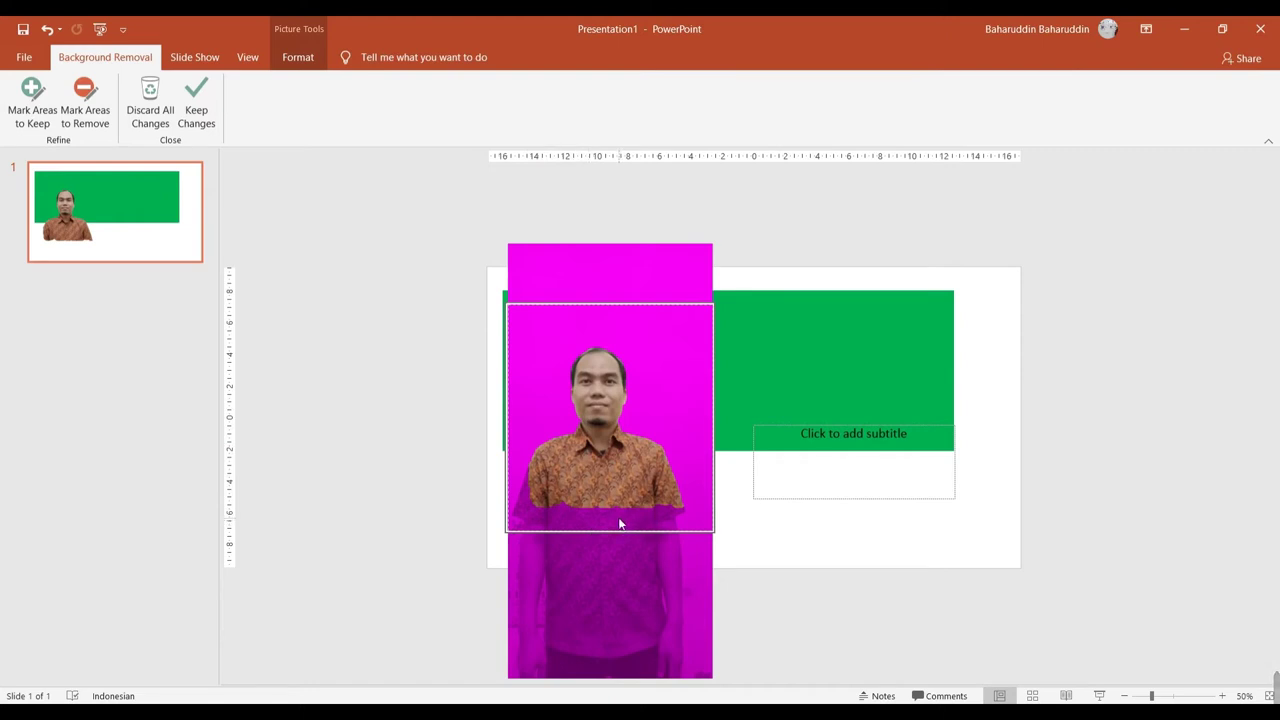
click(30, 119)
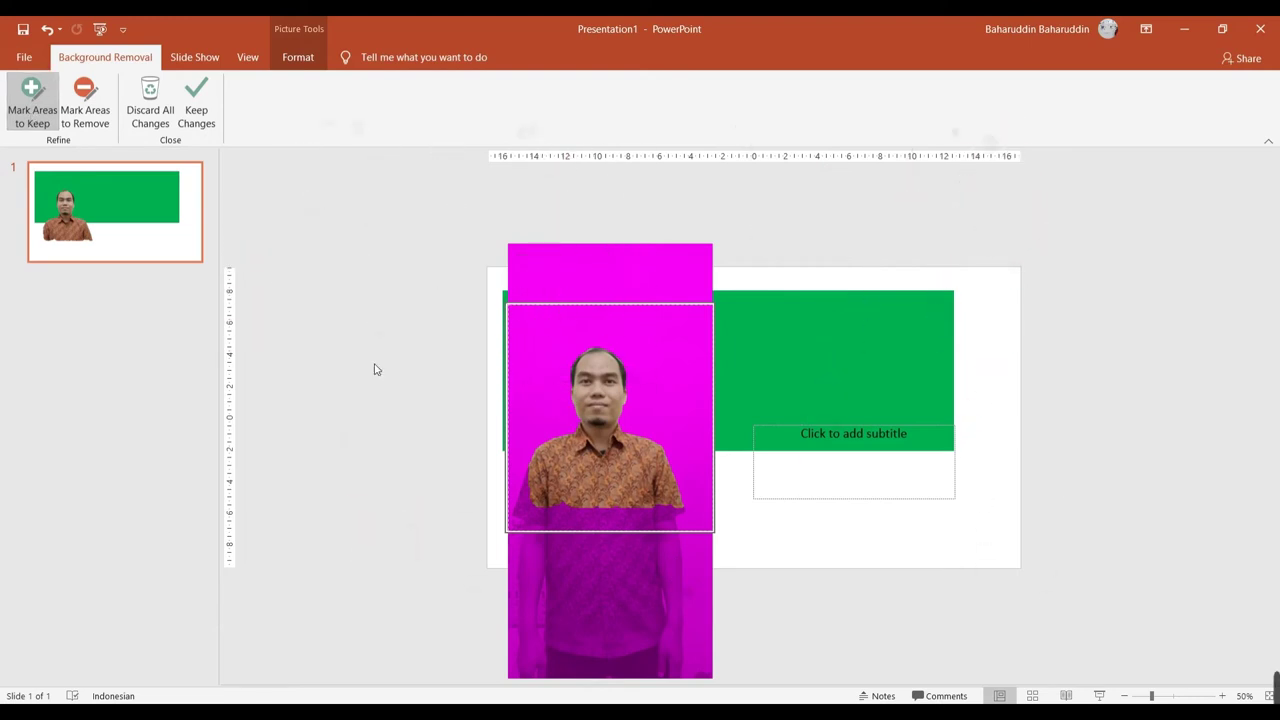
click(532, 518)
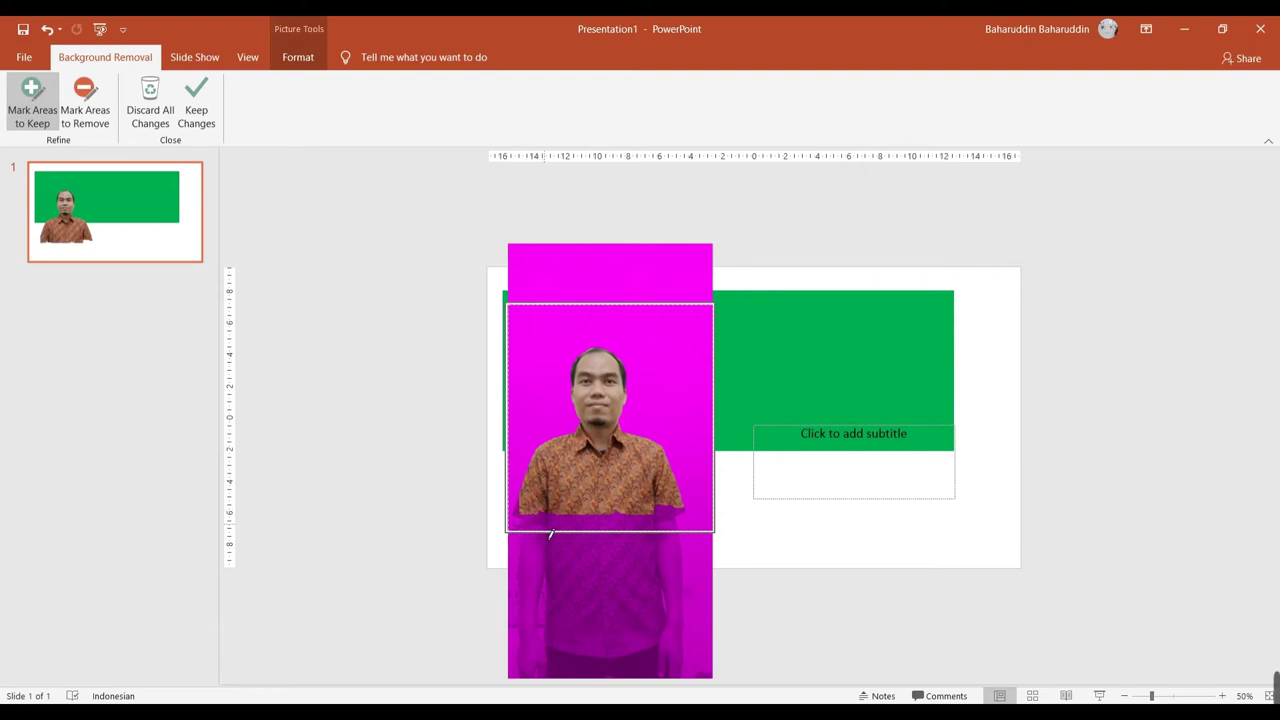
drag(550, 535, 594, 529)
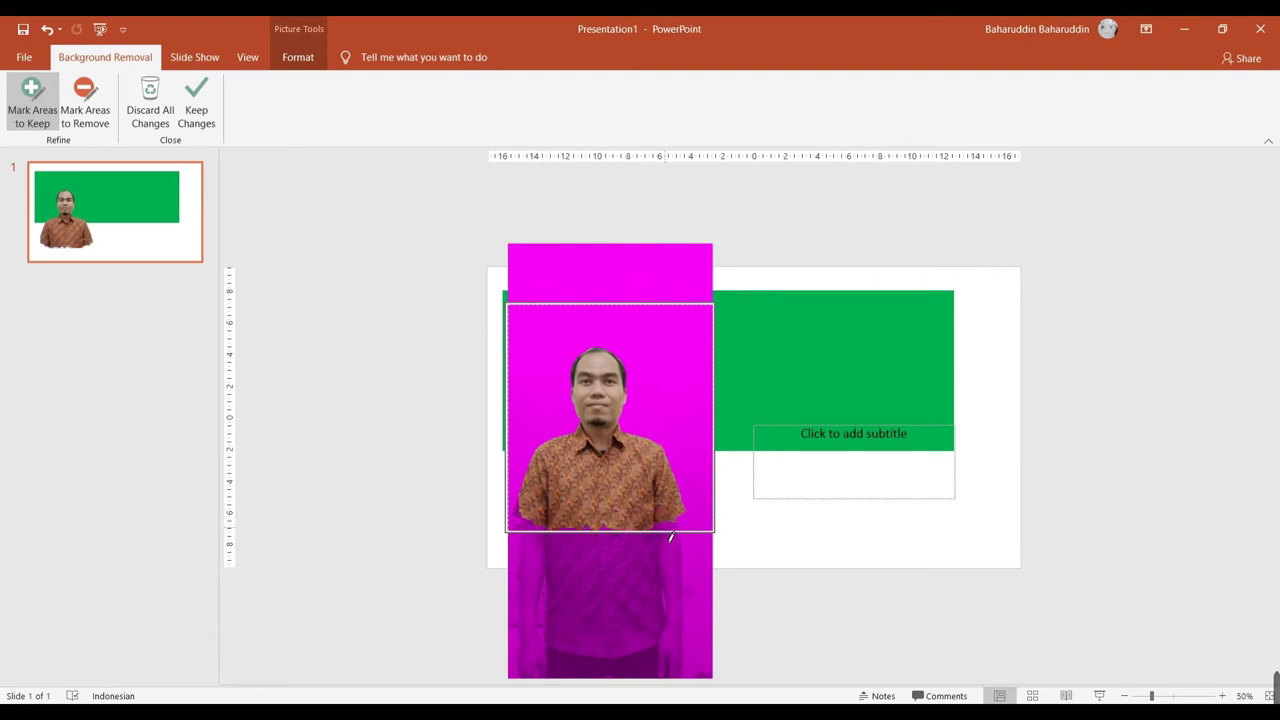
click(529, 536)
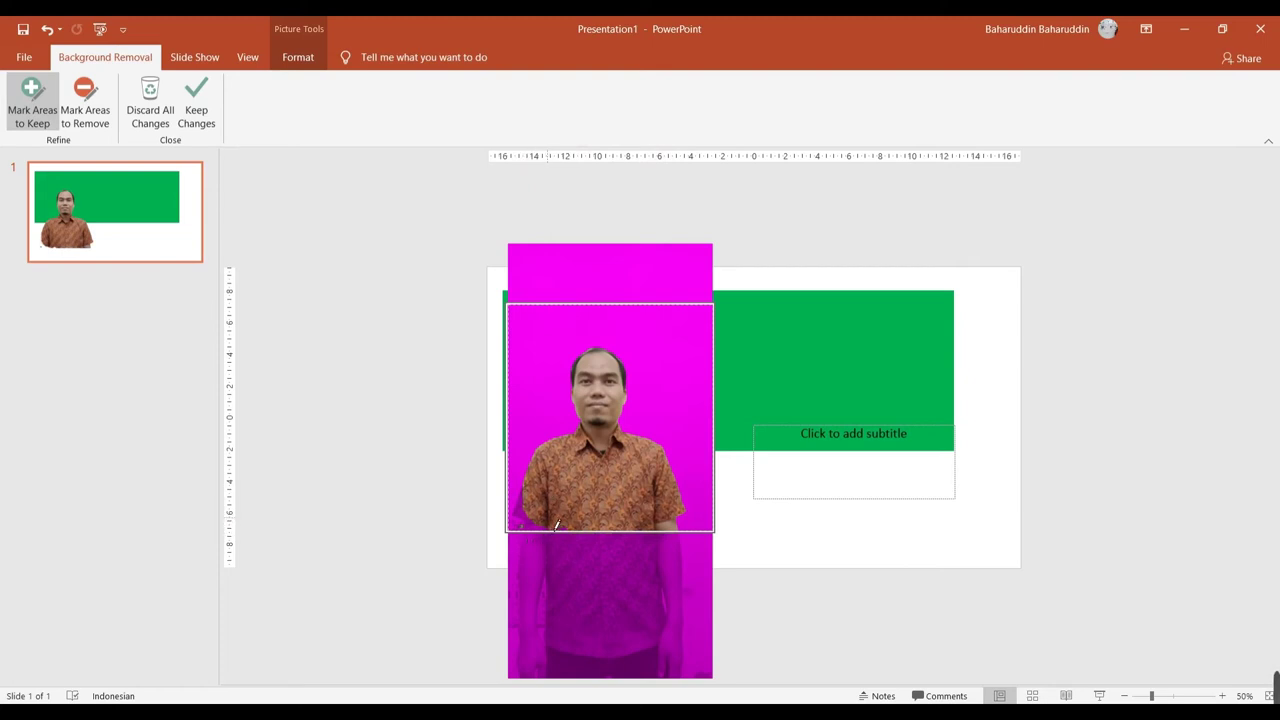
click(563, 530)
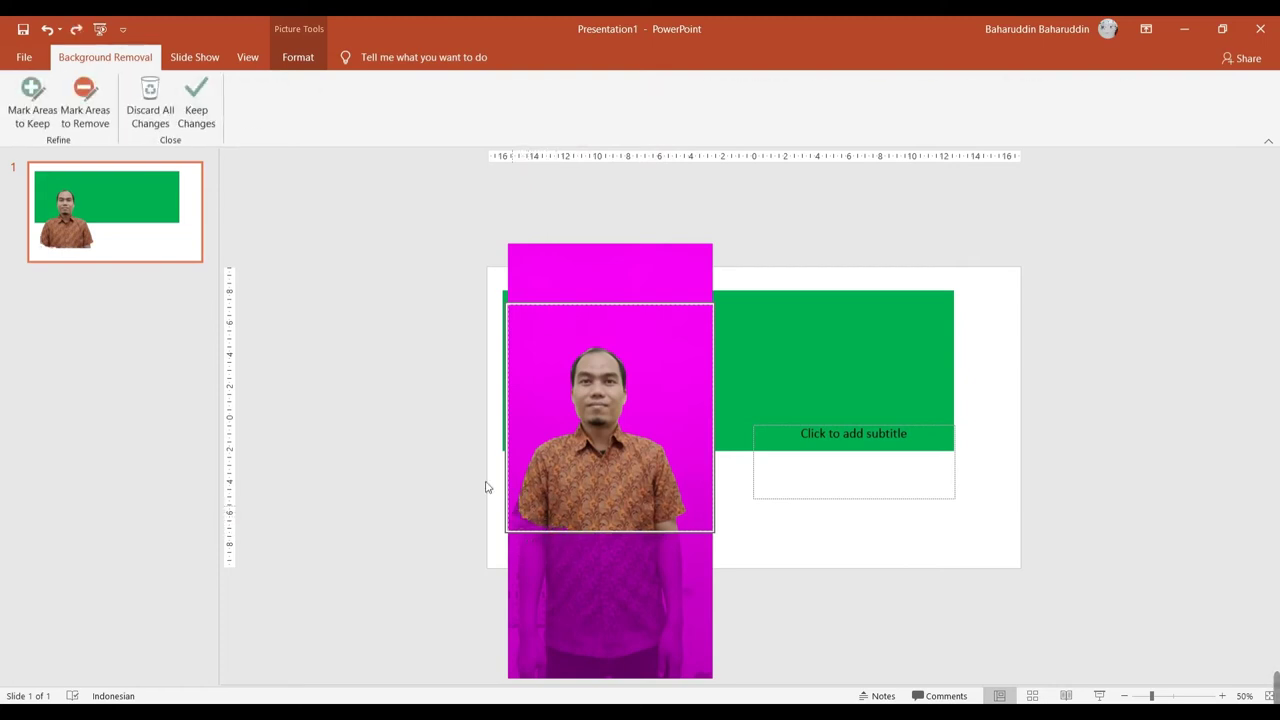
click(12, 98)
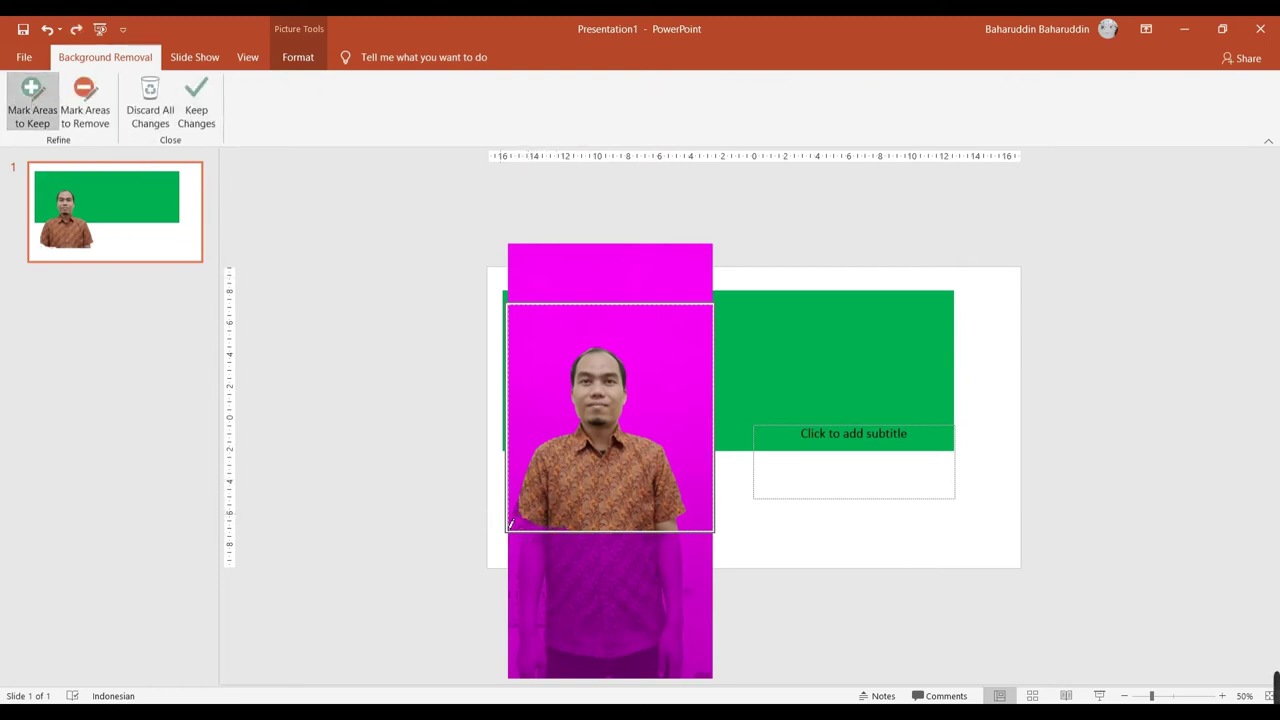
drag(526, 521, 533, 521)
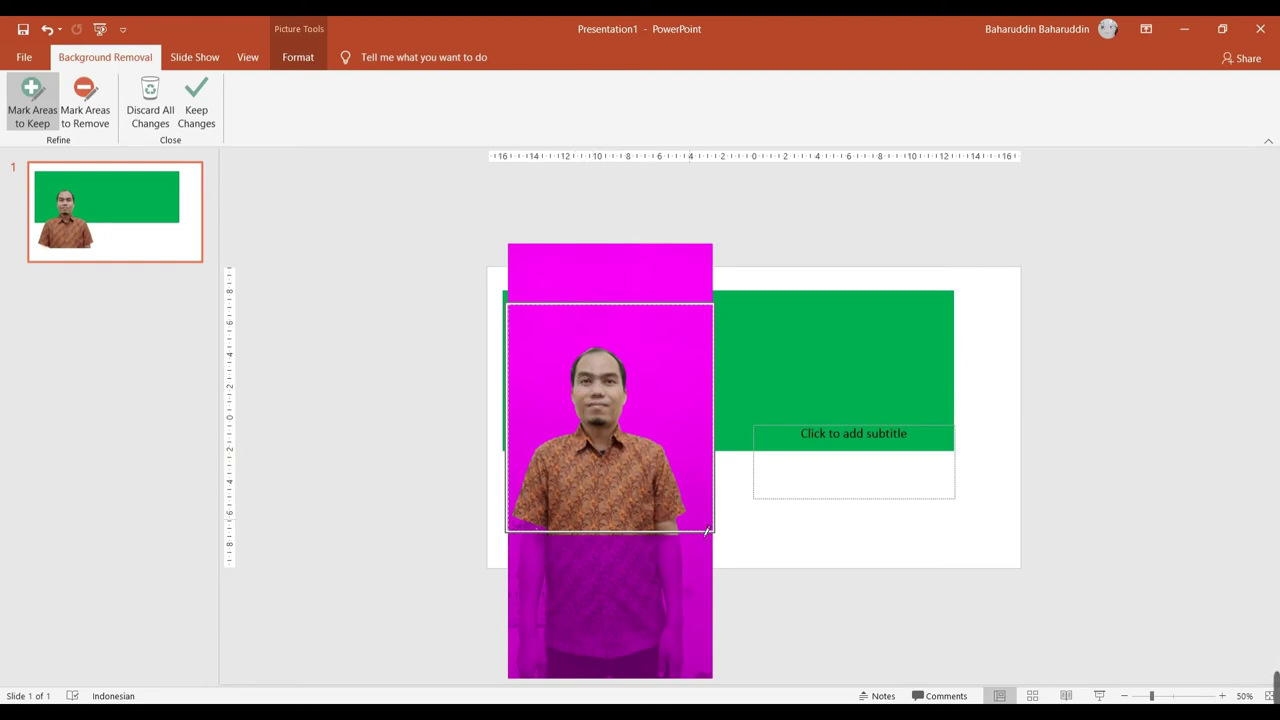
click(199, 104)
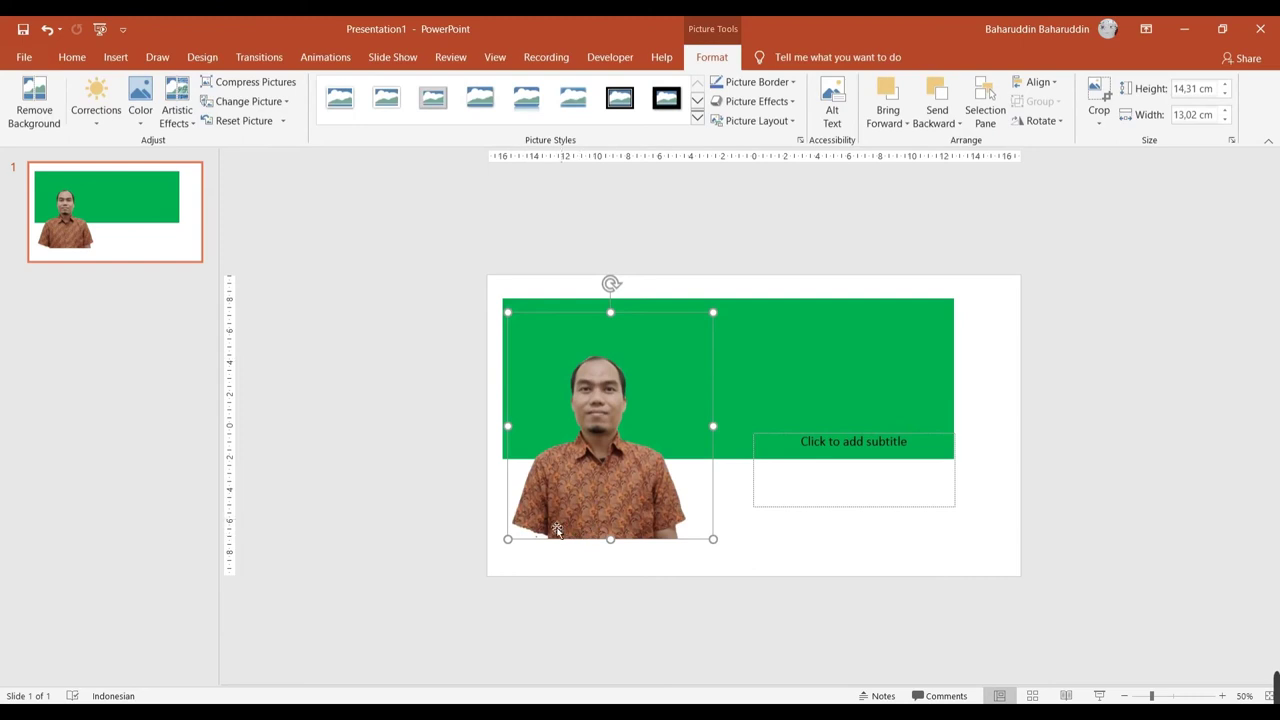
click(34, 105)
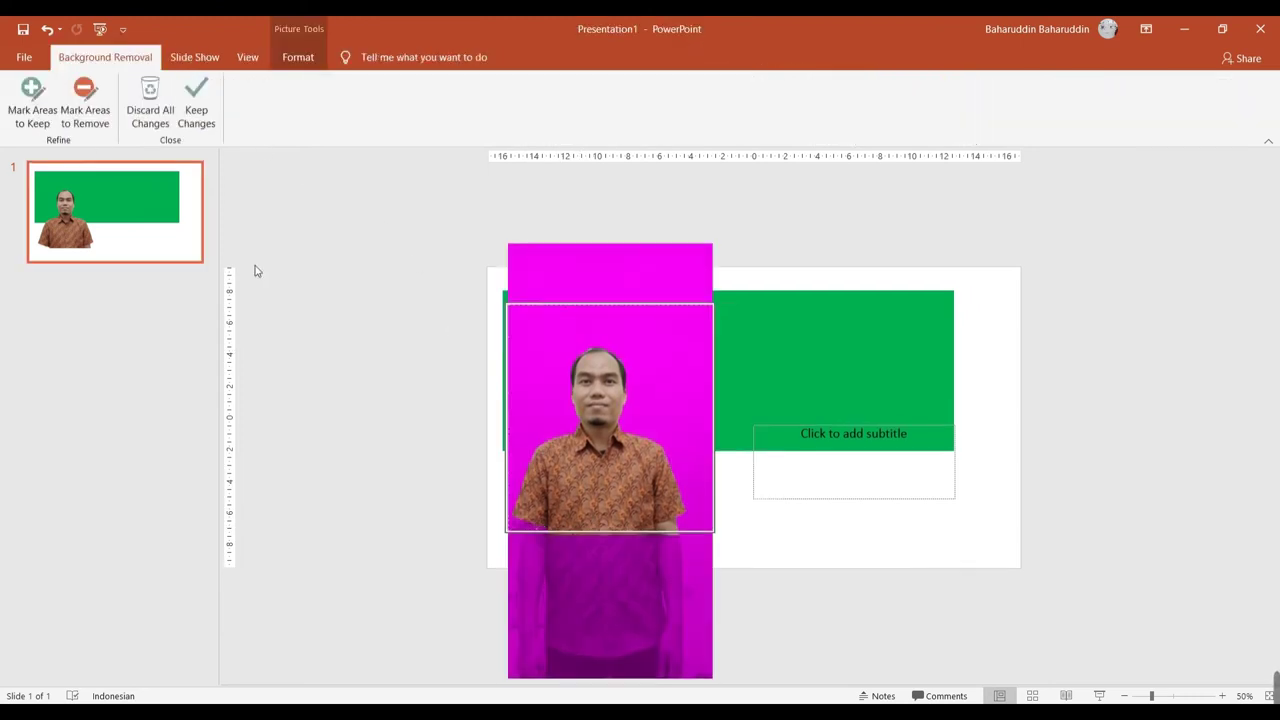
click(32, 103)
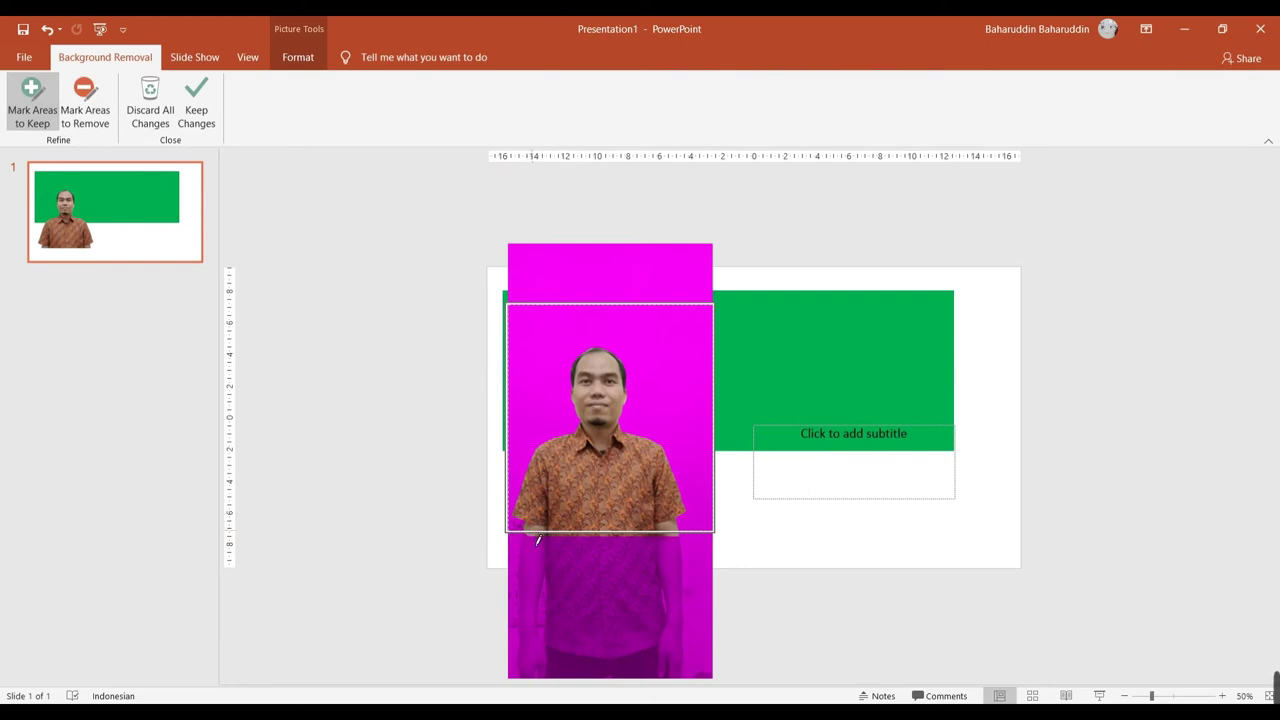
click(198, 111)
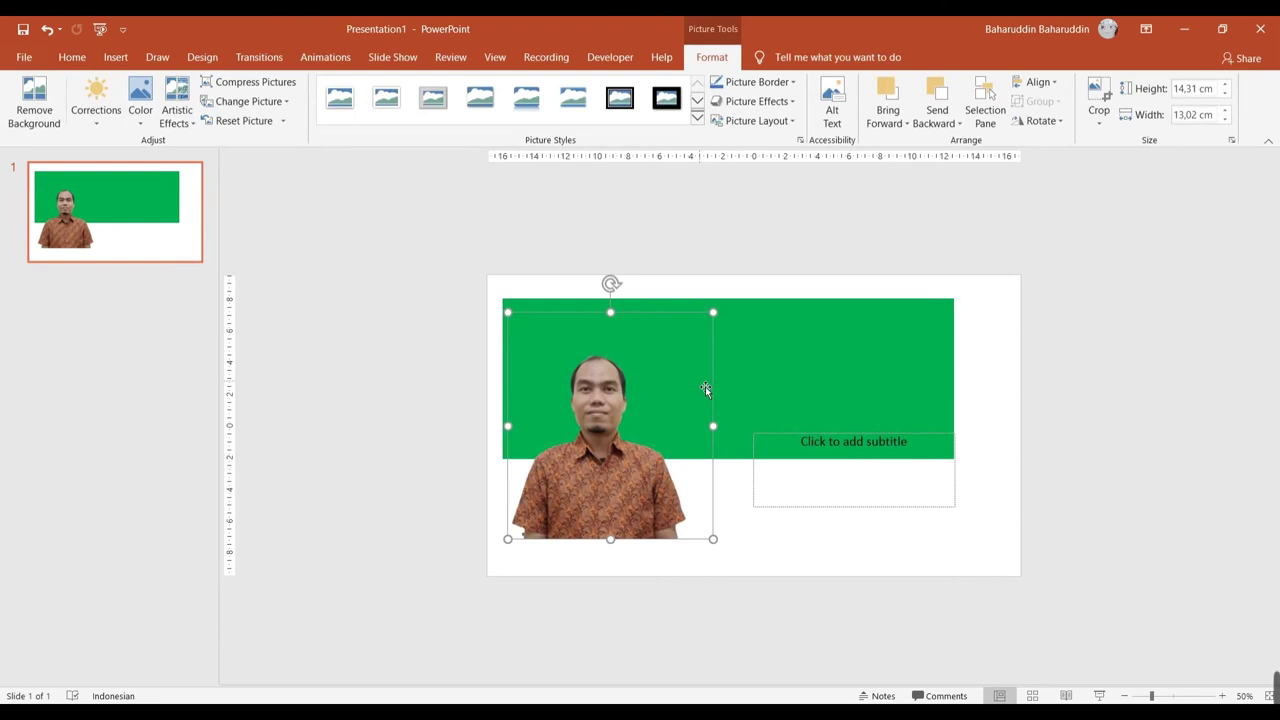
Step: Raise the cut-out portrait so its shirt ends just below the banner's lower edge
drag(631, 445, 635, 406)
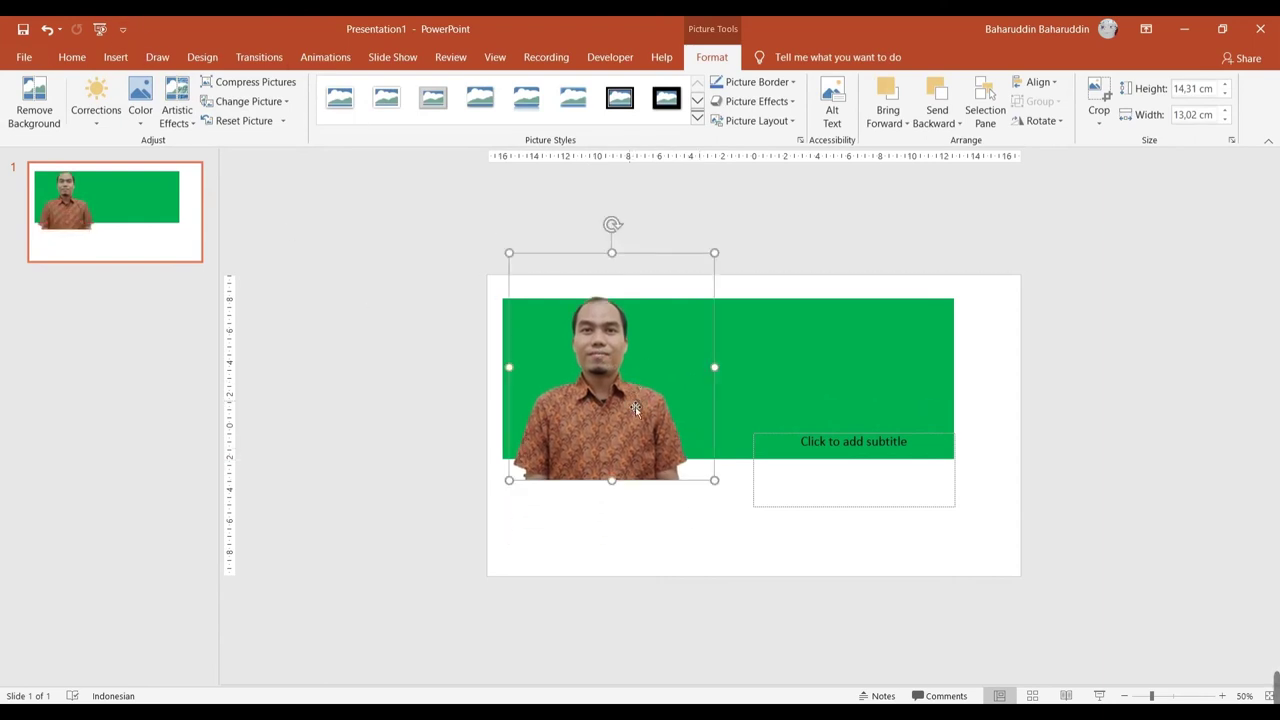